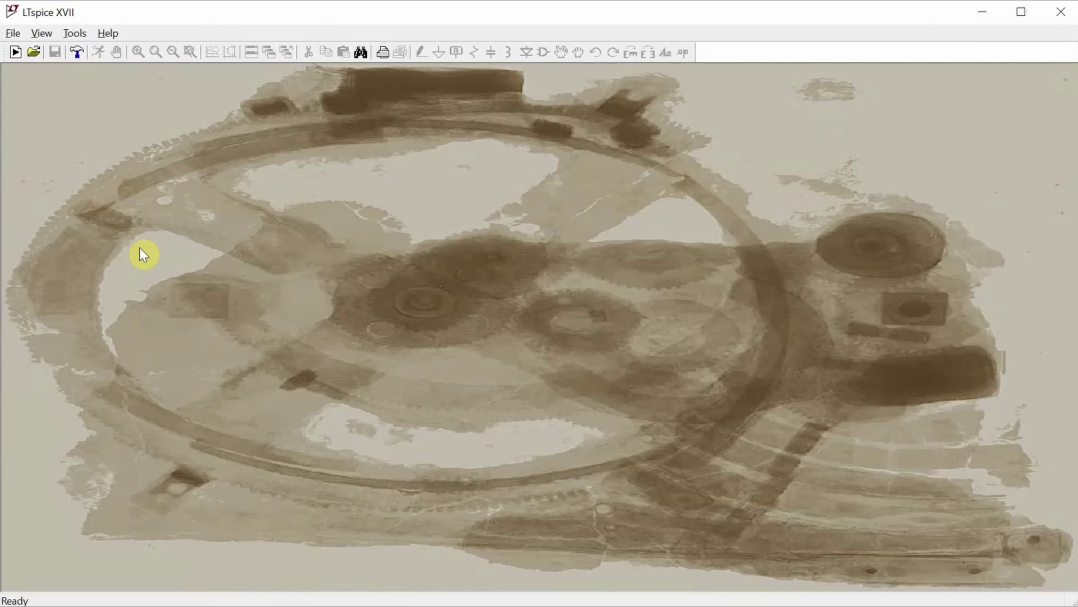
# Create a new blank schematic and place one voltage source component on it
pyautogui.click(15, 52)
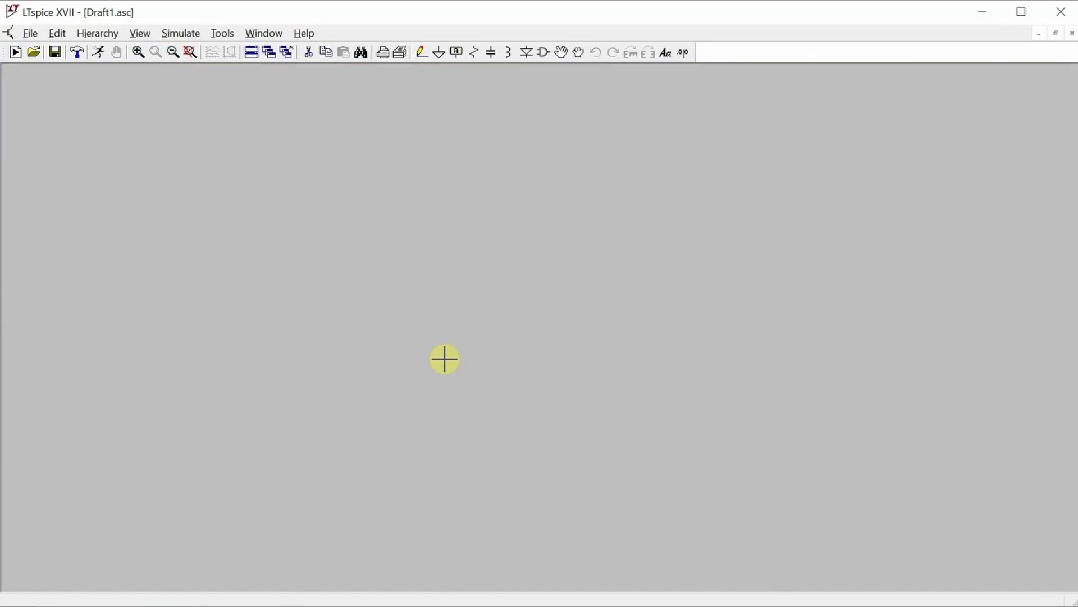
pyautogui.click(544, 54)
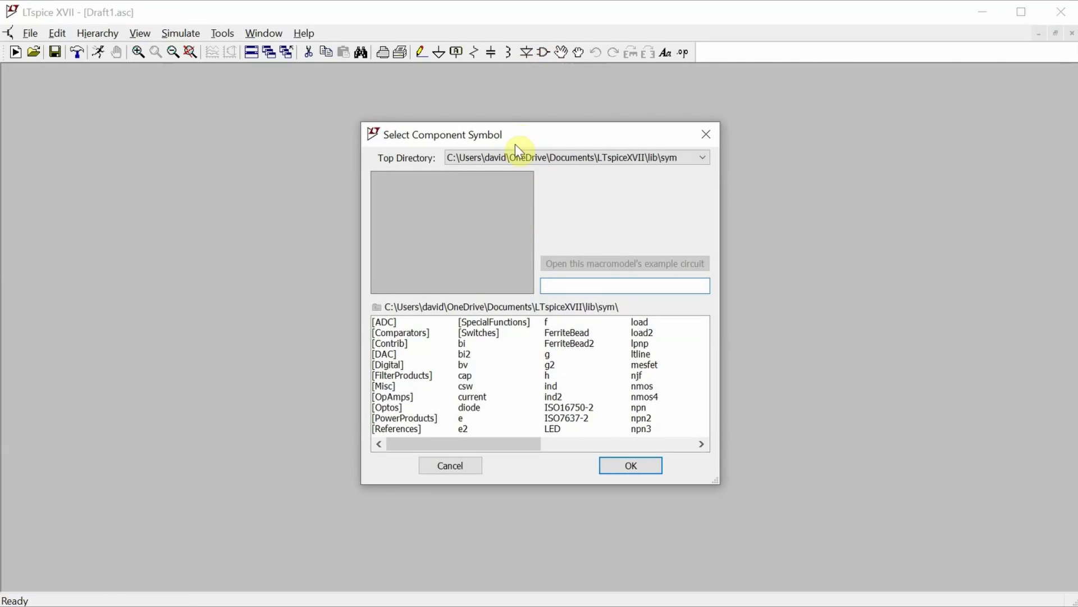
pyautogui.moveTo(478, 445); pyautogui.dragTo(632, 447)
pyautogui.click(546, 387)
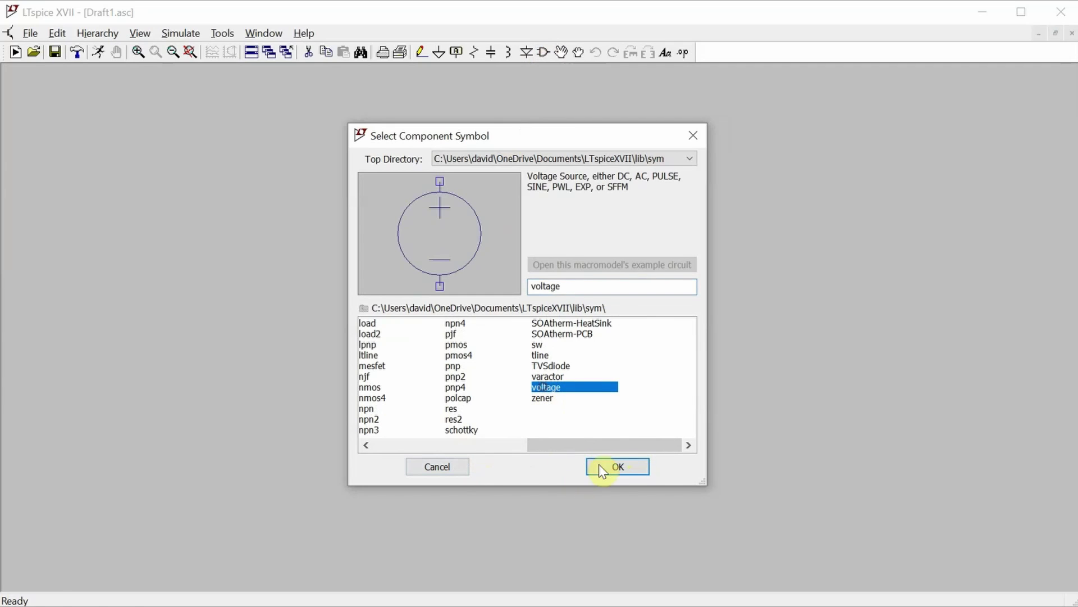
pyautogui.click(604, 466)
pyautogui.click(385, 272)
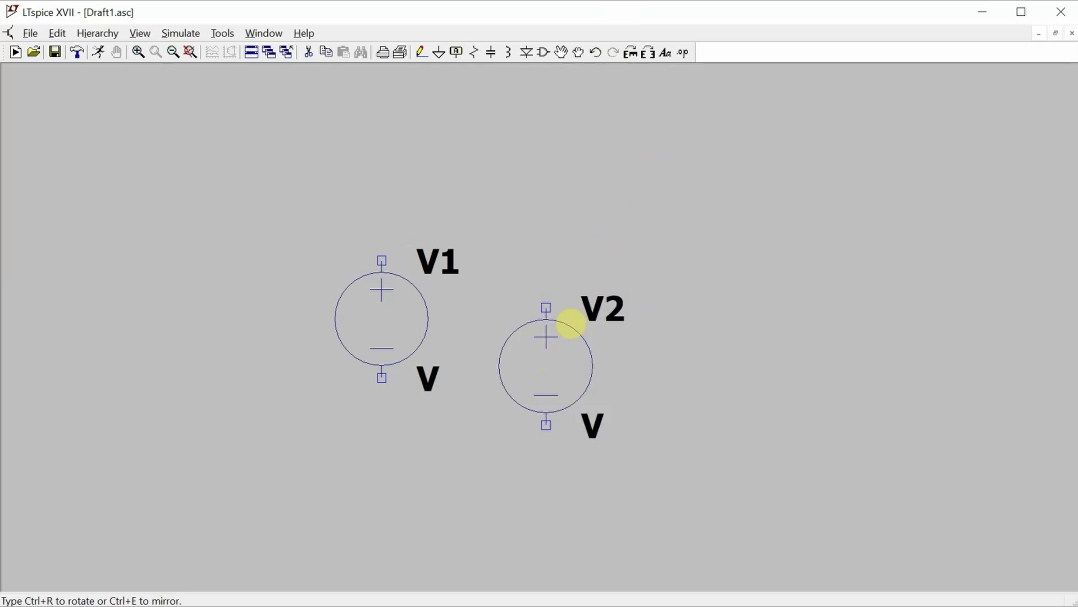
pyautogui.press('Escape')
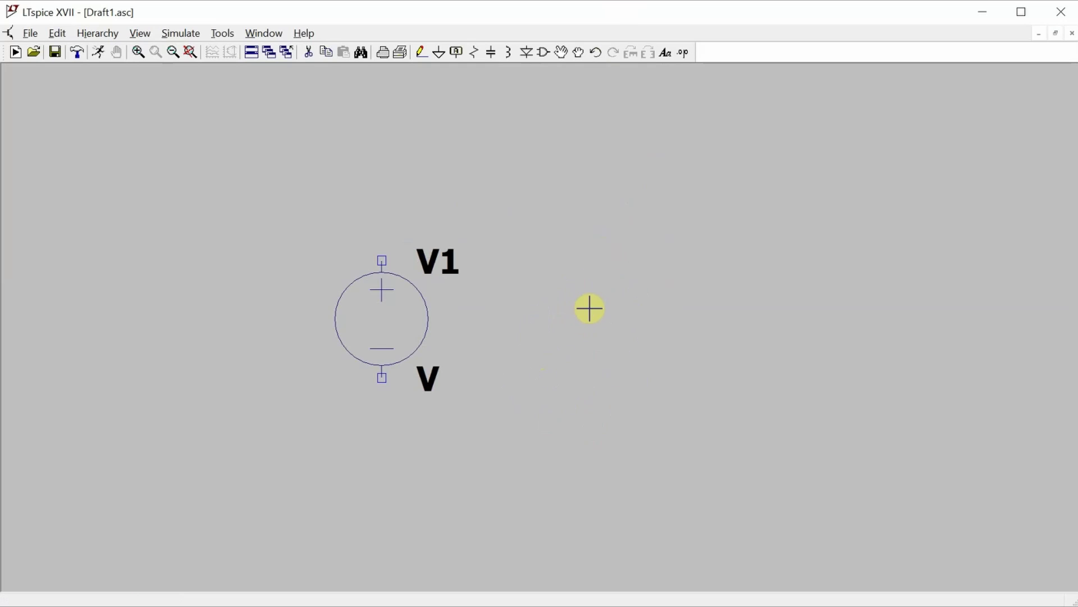
# Place a vertical resistor level with the voltage source on its right, and a ground symbol just below the source
pyautogui.click(473, 53)
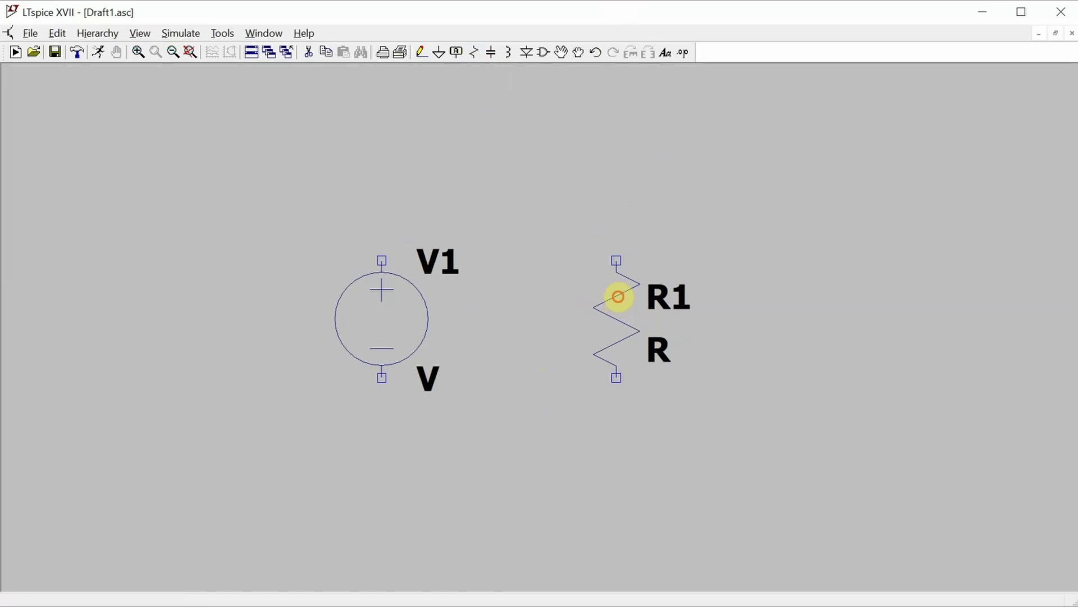
pyautogui.click(619, 295)
pyautogui.press('Escape')
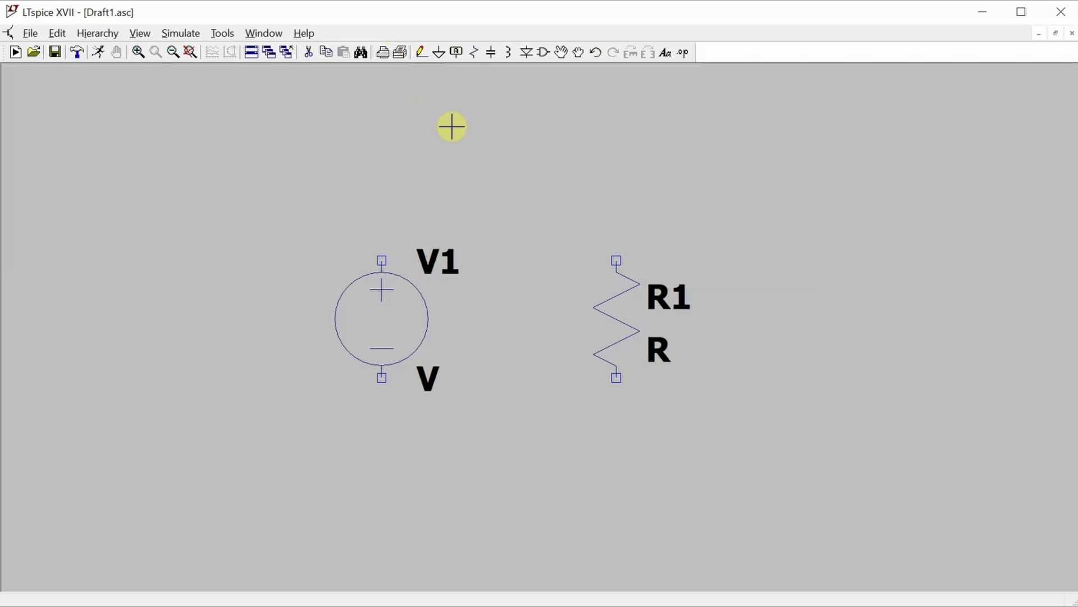
pyautogui.click(439, 53)
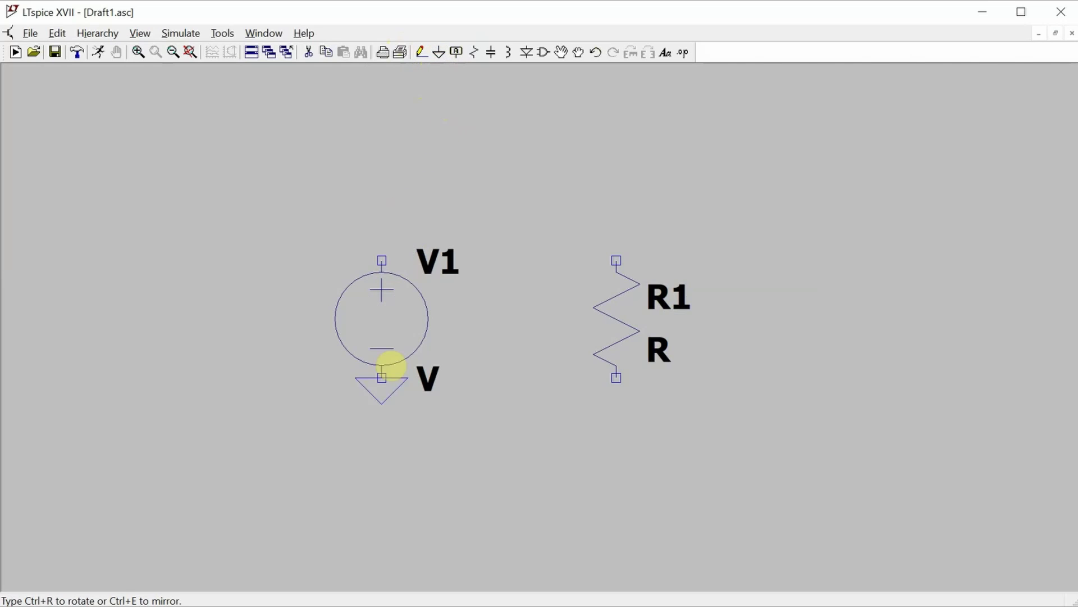
pyautogui.click(382, 426)
pyautogui.press('Escape')
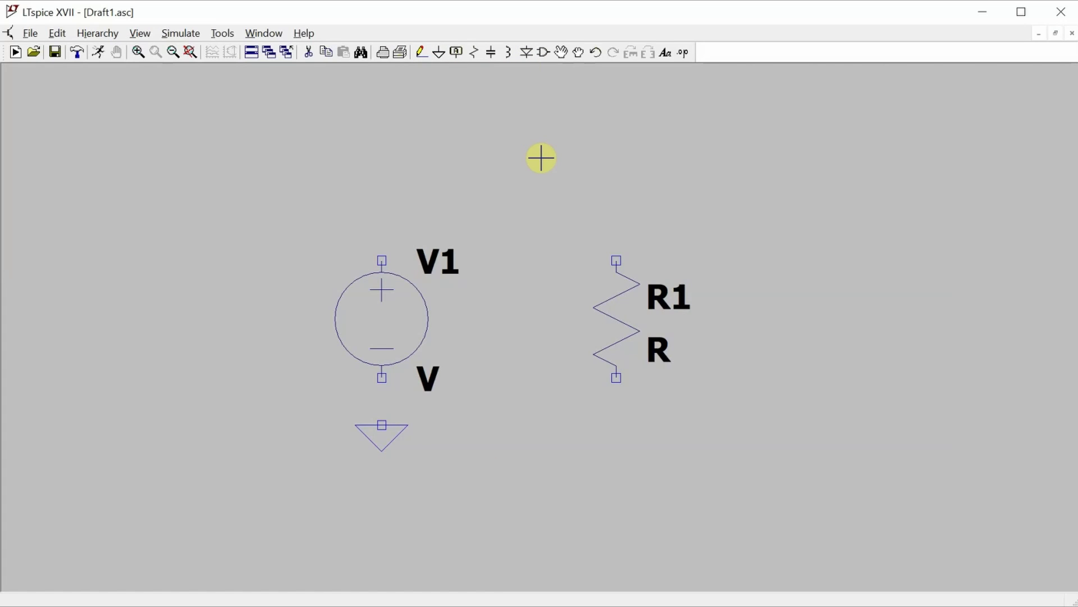
# Wire the source's negative terminal to ground, its positive terminal to the resistor's top, and the resistor's bottom back to the ground wire
pyautogui.click(421, 51)
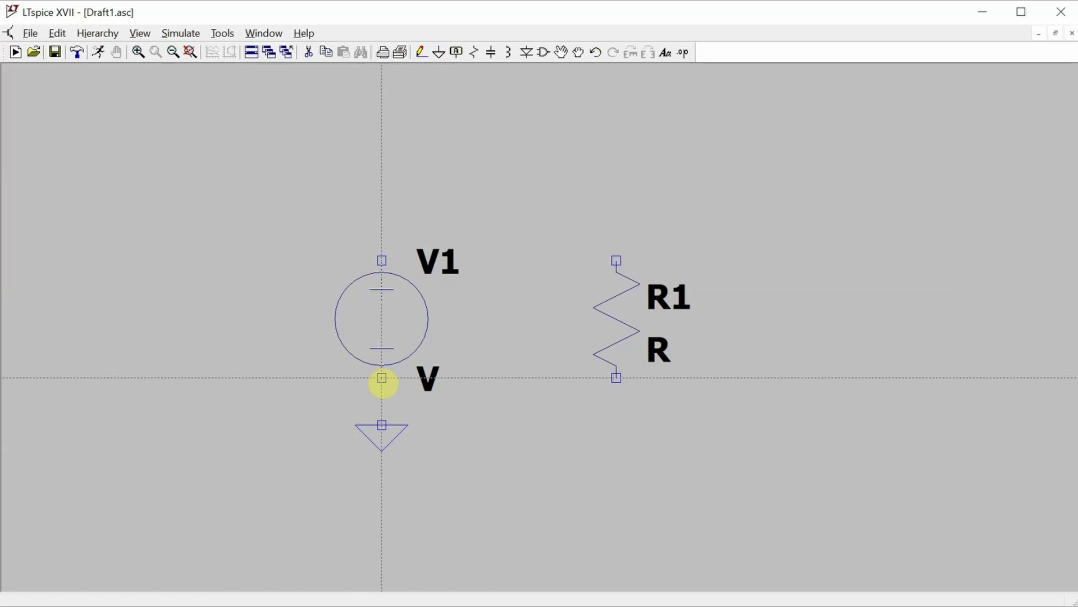
pyautogui.click(382, 378)
pyautogui.click(384, 418)
pyautogui.click(381, 264)
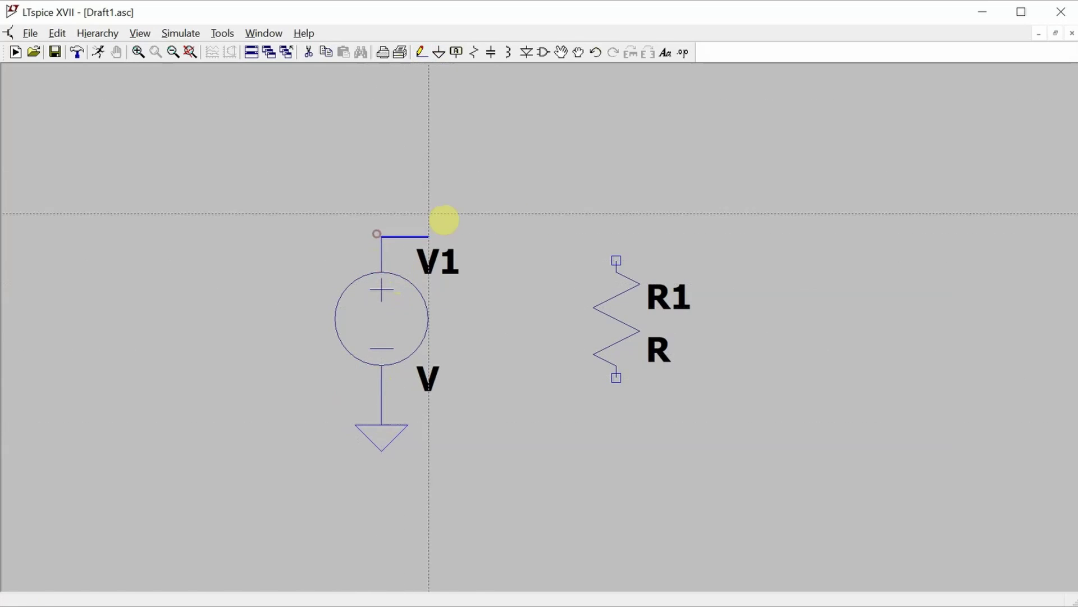
pyautogui.click(617, 260)
pyautogui.click(616, 378)
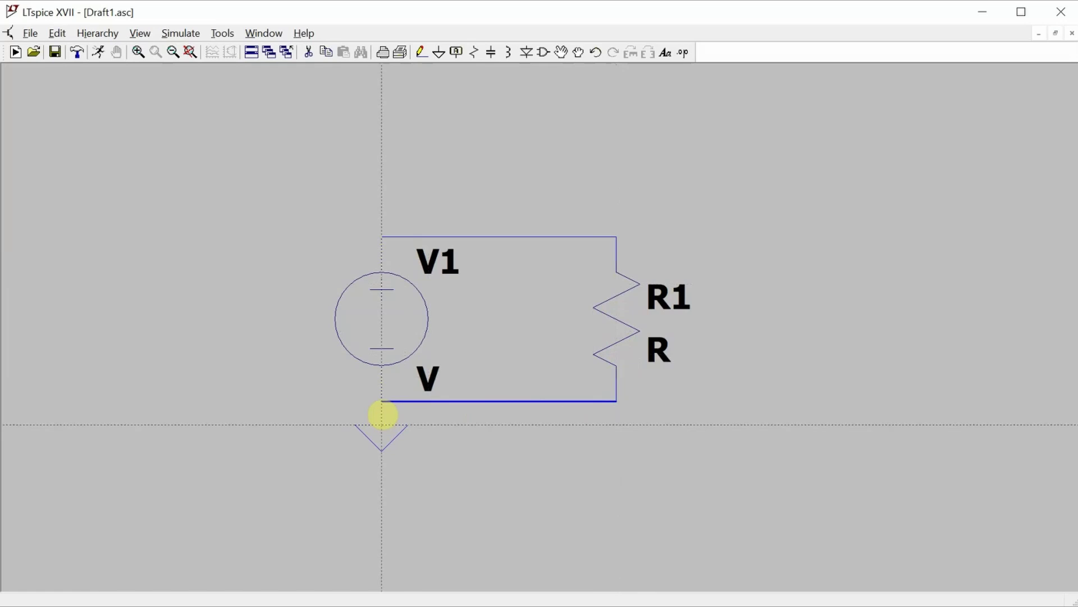
pyautogui.click(381, 401)
pyautogui.press('Escape')
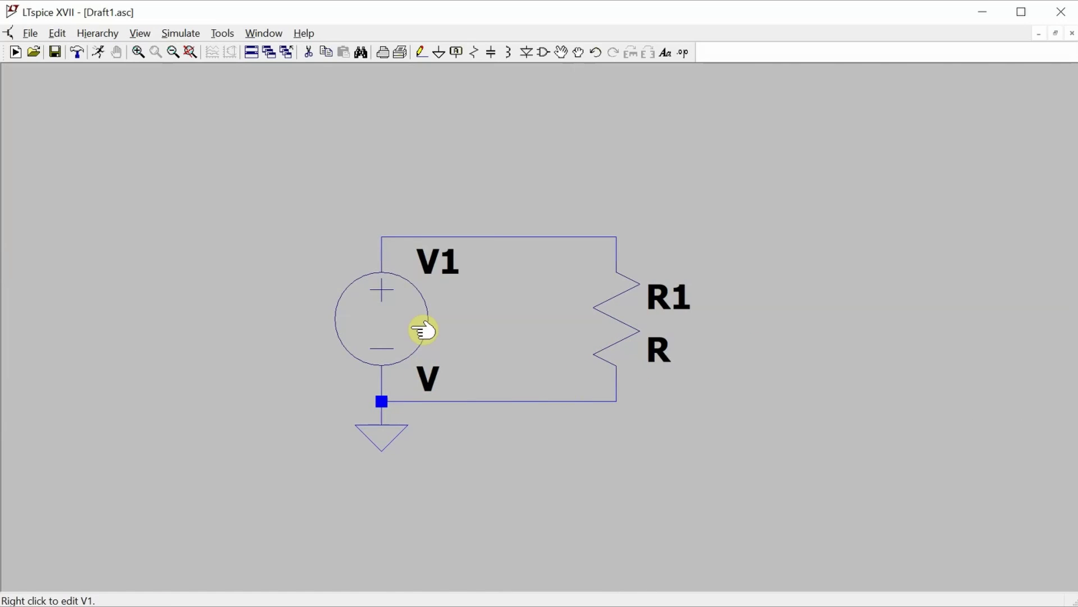
# Set the value of voltage source V1 to 10 and of resistor R1 to 5
pyautogui.rightClick(427, 375)
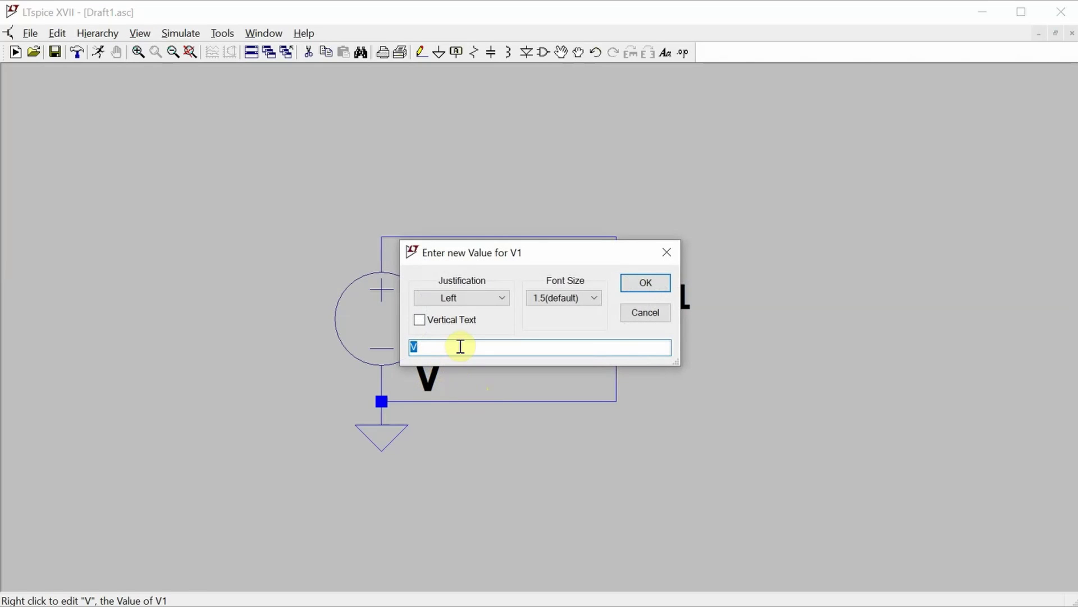
pyautogui.write('10')
pyautogui.press('Return')
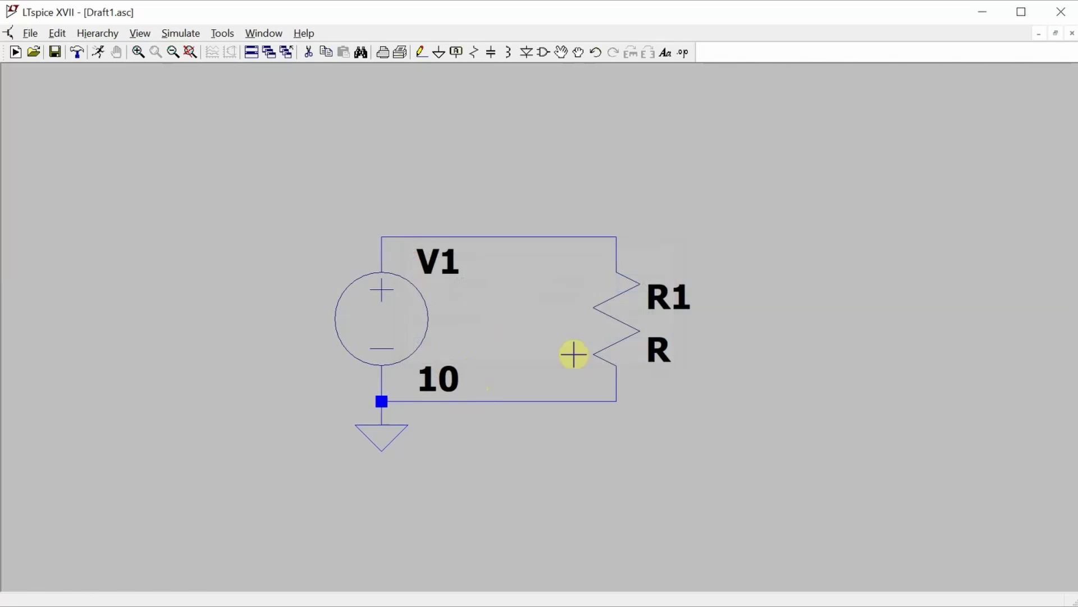
pyautogui.rightClick(679, 353)
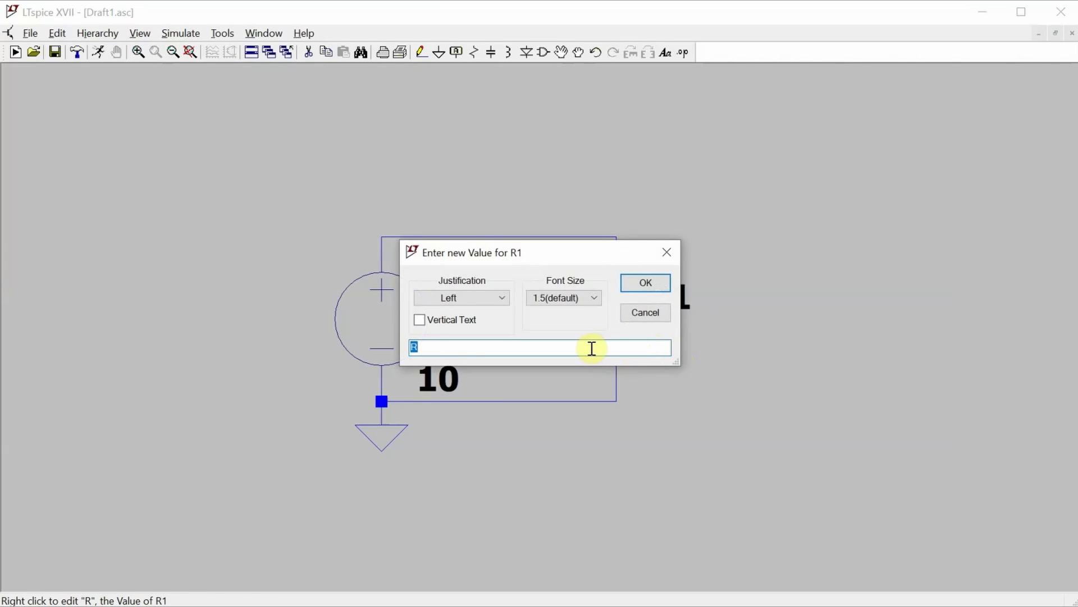
pyautogui.write('5')
pyautogui.click(637, 284)
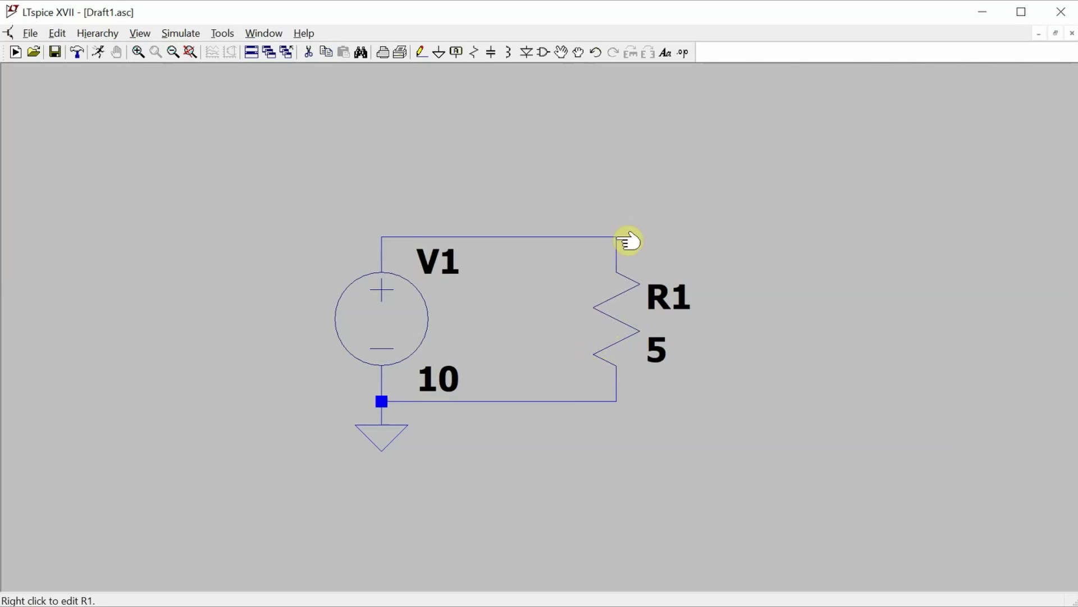
# Add the SPICE directive .op to the schematic, just below the circuit's bottom wire
pyautogui.click(684, 57)
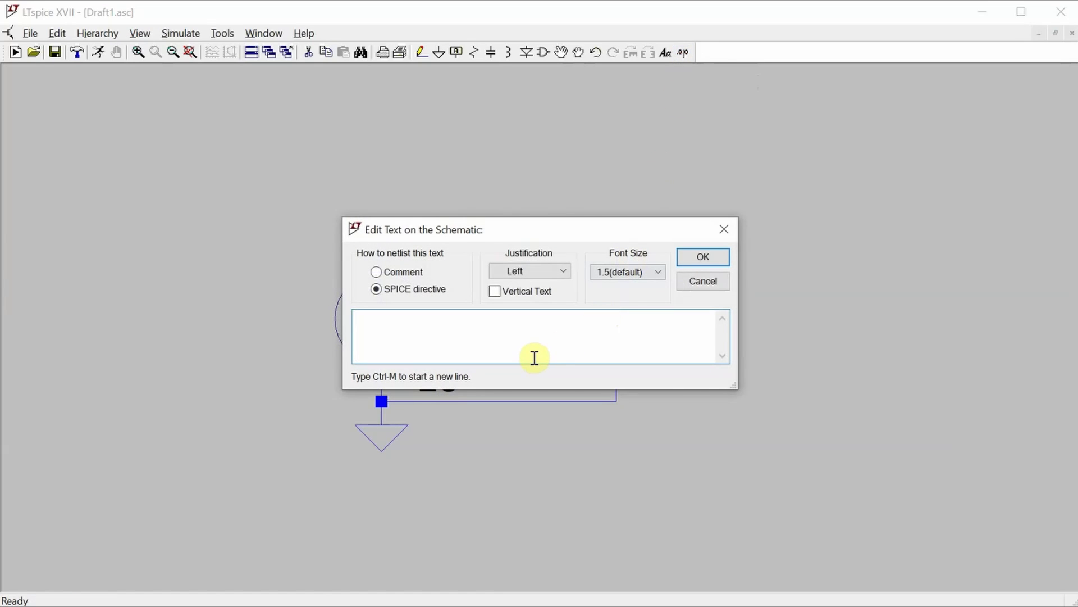
pyautogui.write('.op')
pyautogui.click(703, 260)
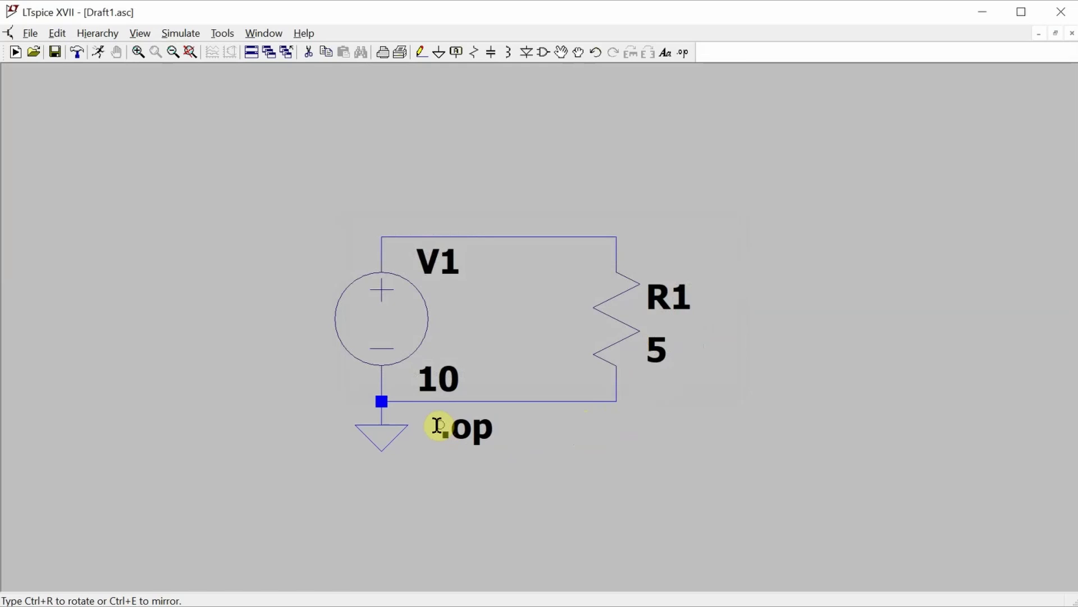
pyautogui.click(437, 425)
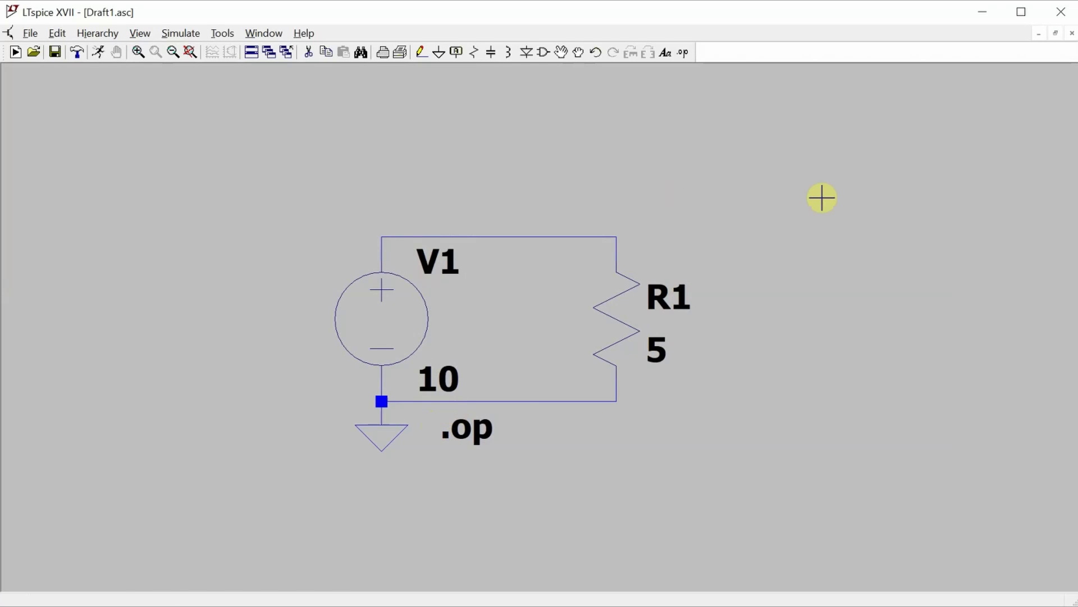
# Run the operating point simulation, move the results aside to compare them with the circuit, and close them
pyautogui.click(99, 57)
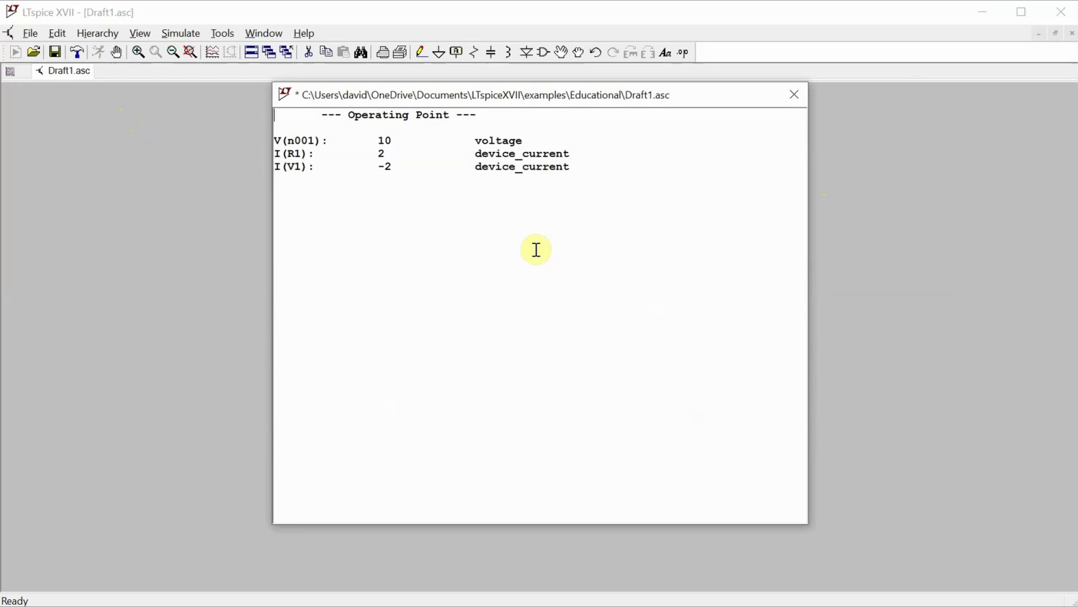
pyautogui.moveTo(377, 92); pyautogui.dragTo(808, 162)
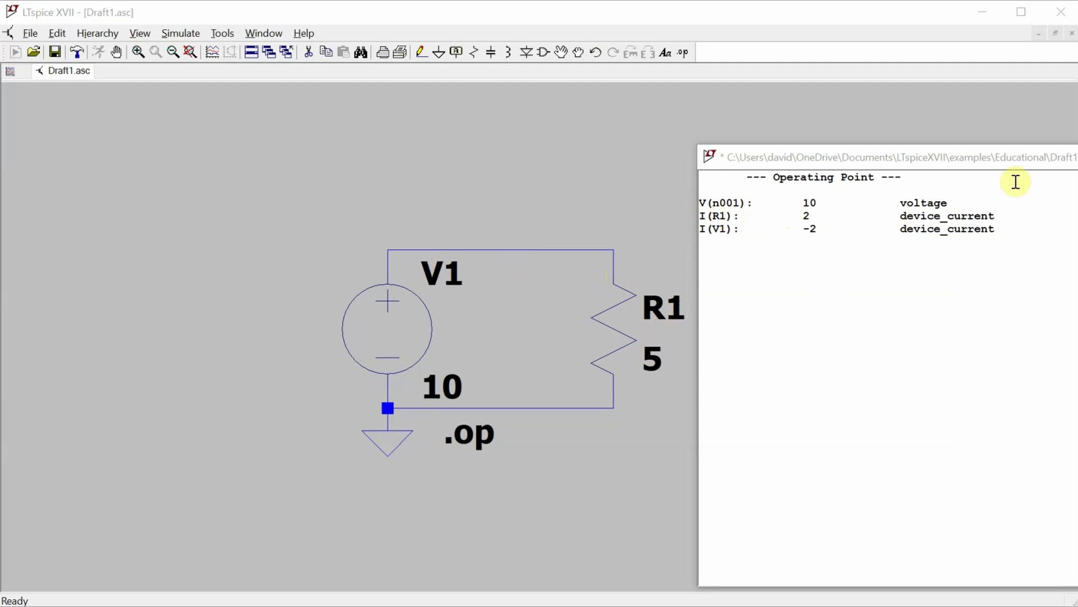
pyautogui.moveTo(934, 169); pyautogui.dragTo(811, 161)
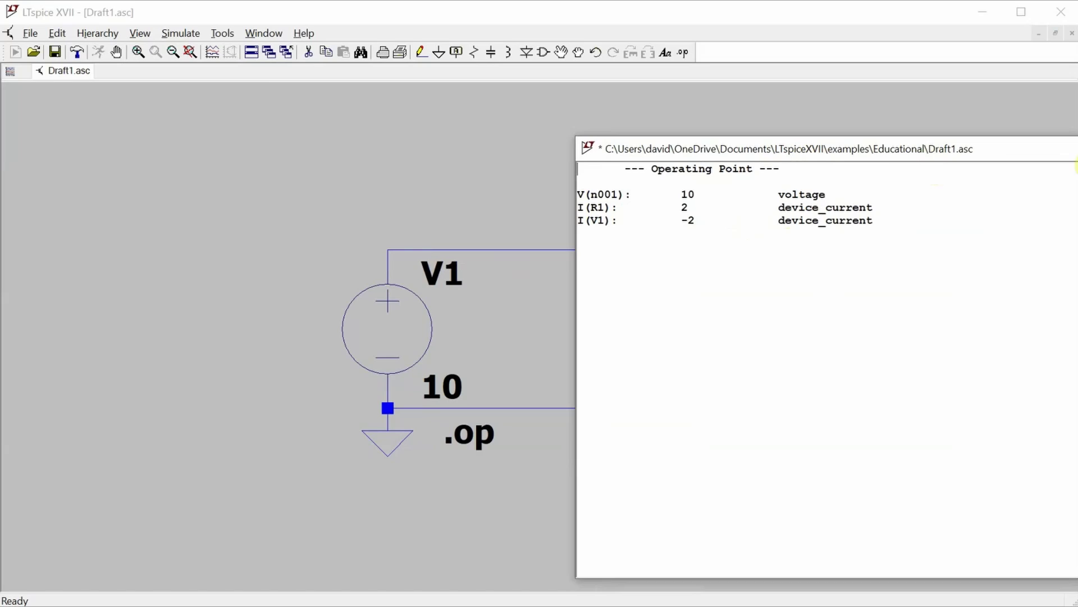
pyautogui.hotkey('ctrl', 'F4')
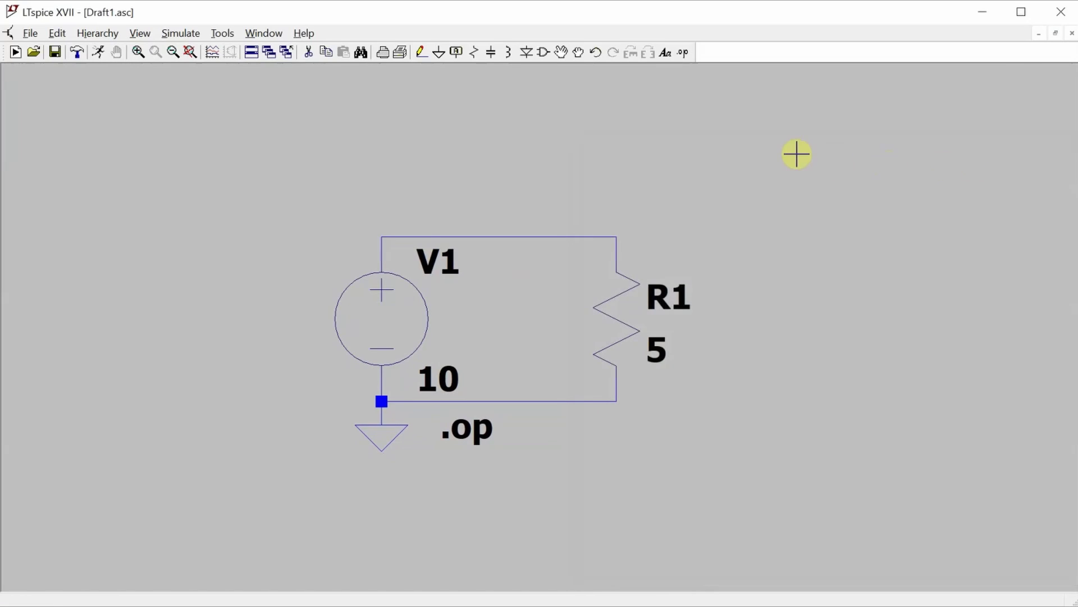
# Label the circuit's top wire with the net name my_voltage
pyautogui.click(453, 52)
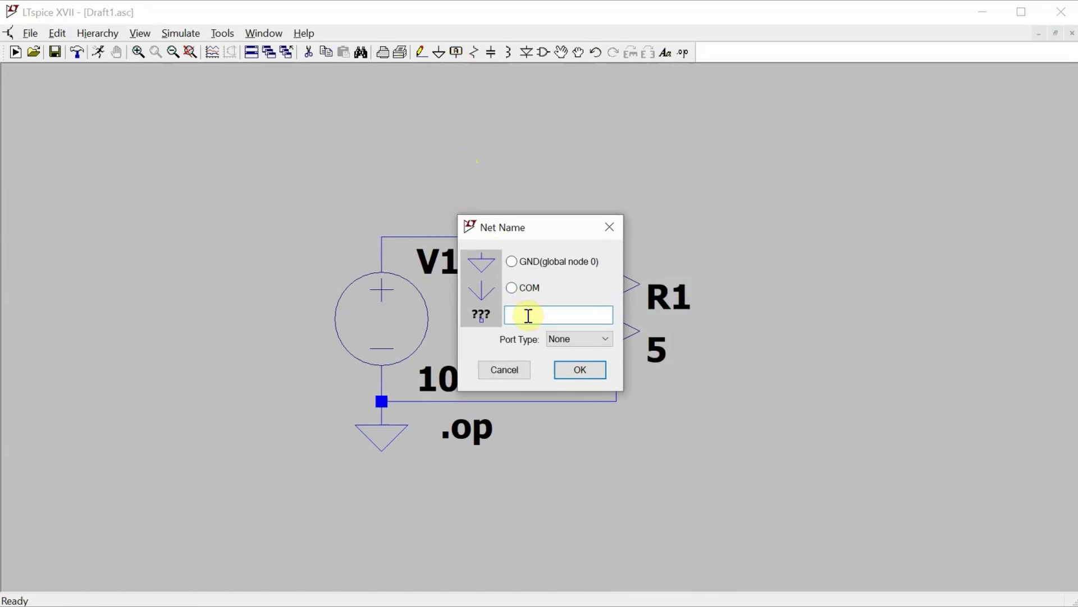
pyautogui.write('my_voltage')
pyautogui.press('Return')
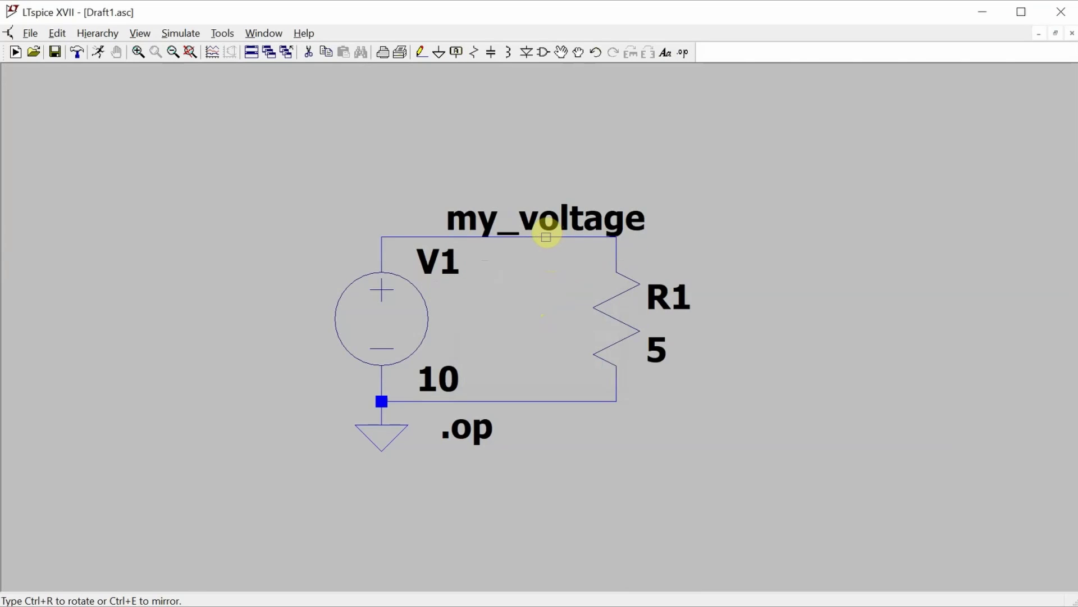
pyautogui.click(546, 236)
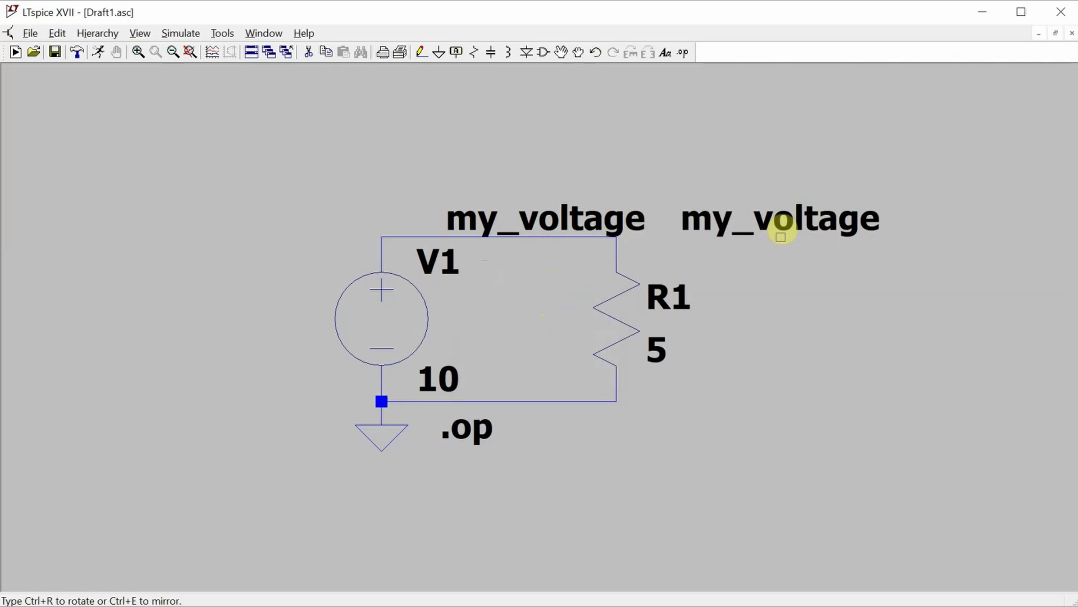
pyautogui.rightClick(783, 232)
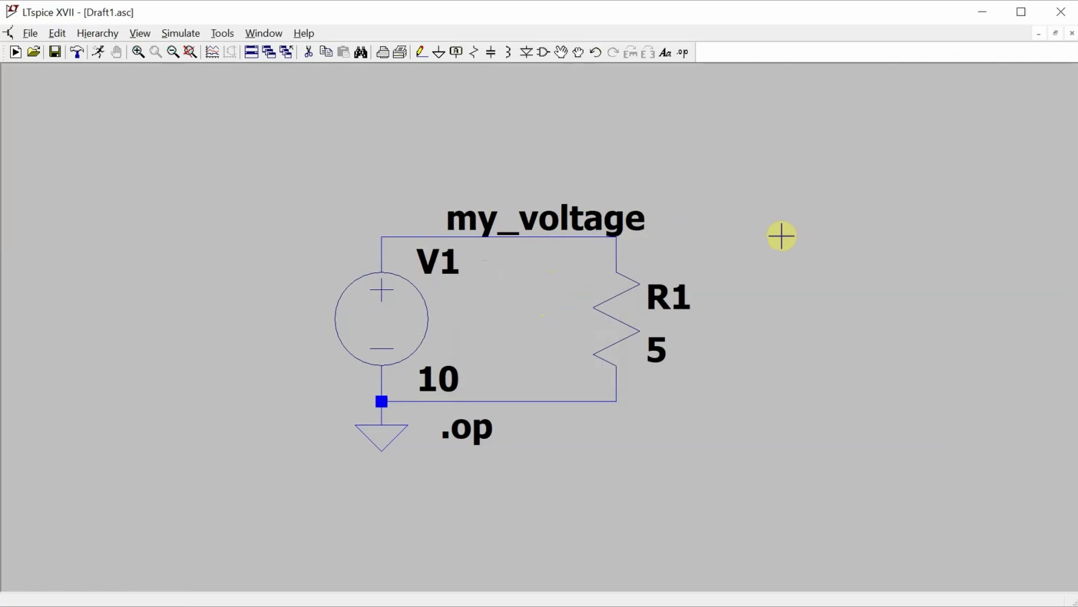
# Rerun the operating point simulation with the labelled net and reposition the results window so it is fully readable
pyautogui.click(100, 52)
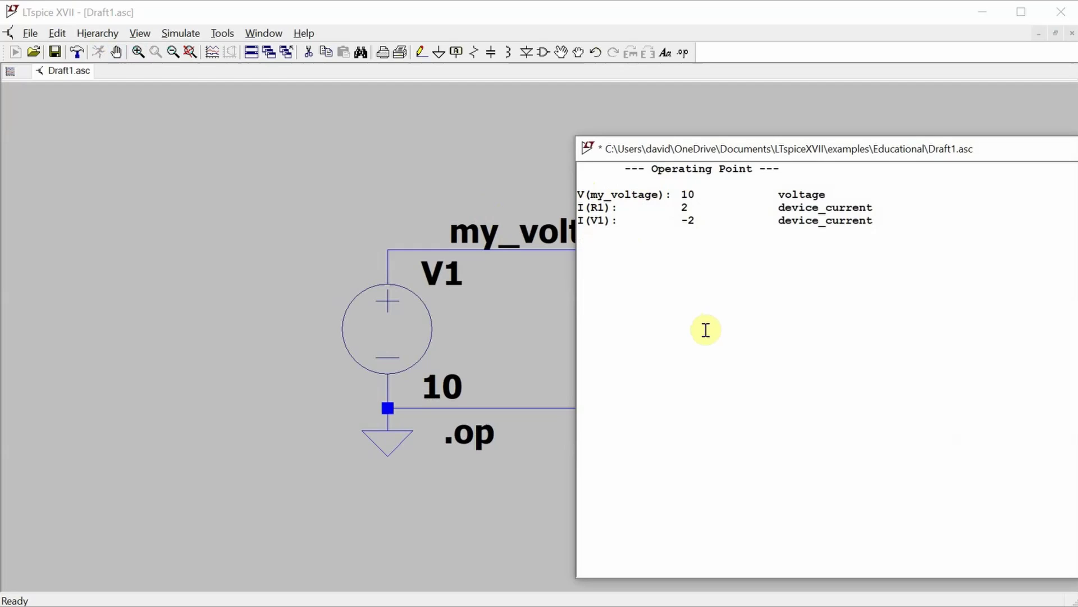
pyautogui.moveTo(706, 153); pyautogui.dragTo(661, 147)
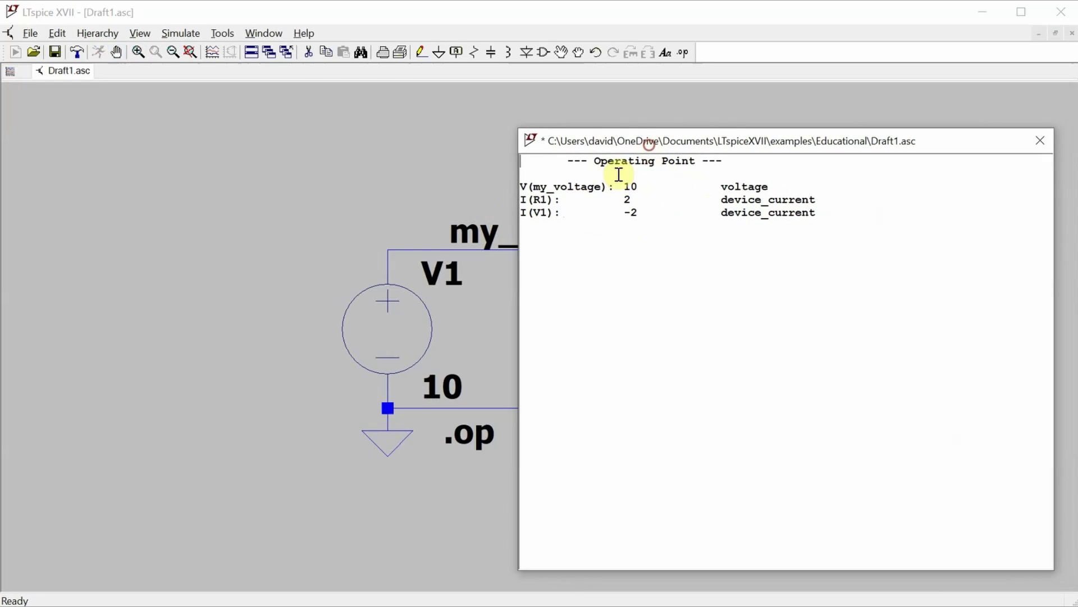